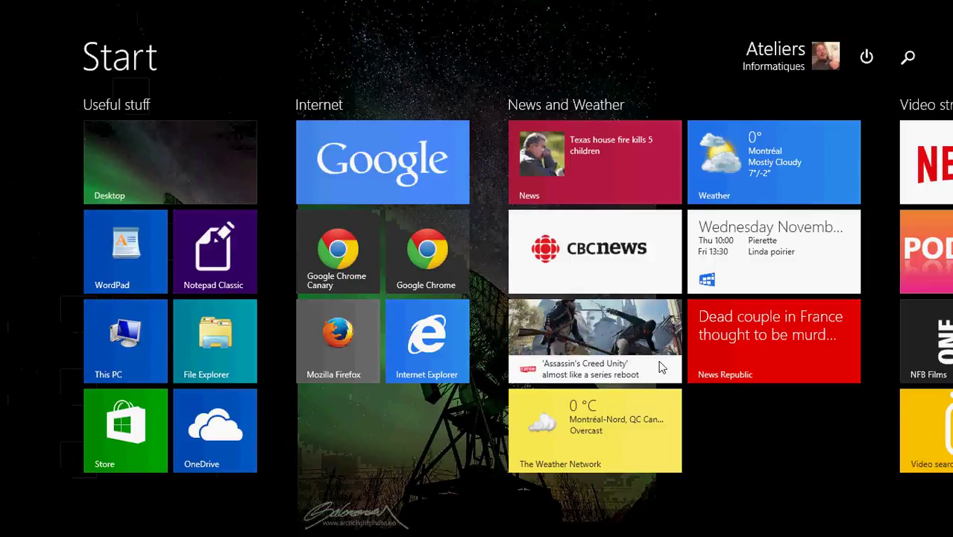
# - Search for "defrag" from the Start screen and open Defragment and optimize your drives
pyautogui.scroll(-5, 658, 367)
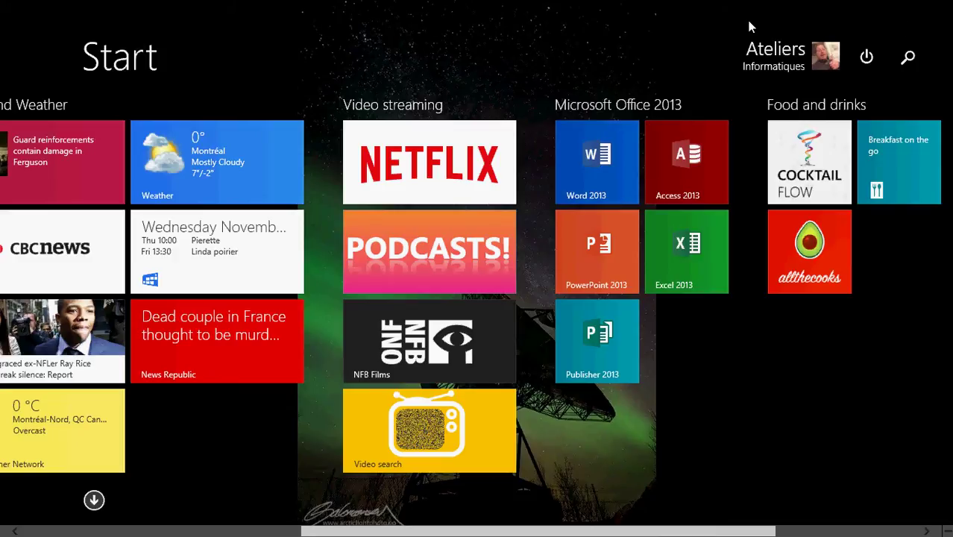
pyautogui.click(910, 61)
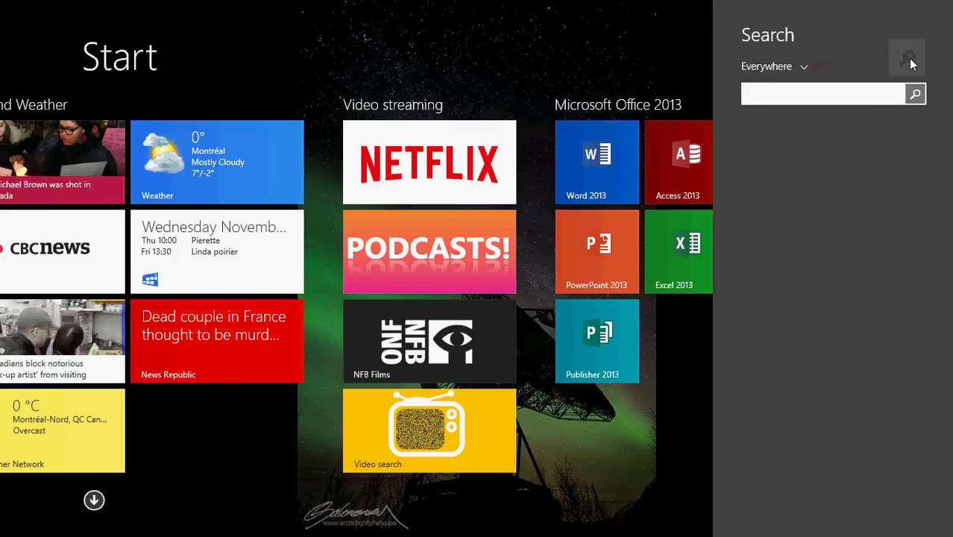
pyautogui.write('defrag')
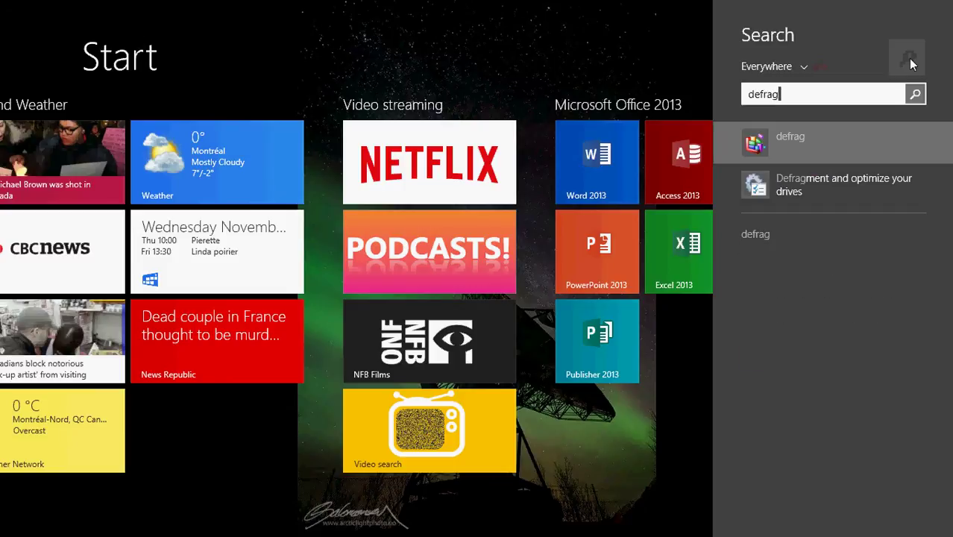
pyautogui.click(842, 195)
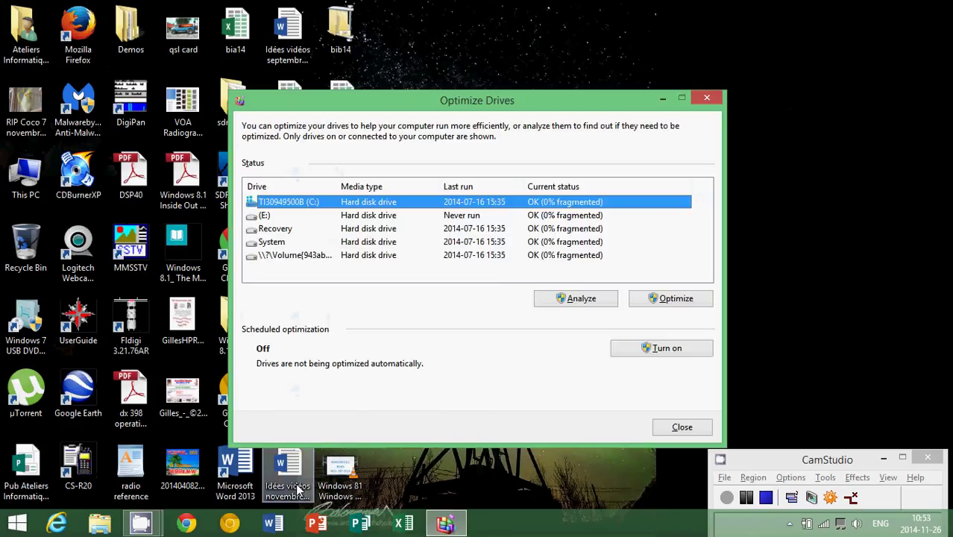
# - Open the properties of the C: drive in File Explorer and launch the drive optimizer from its maintenance tools
pyautogui.click(9, 527)
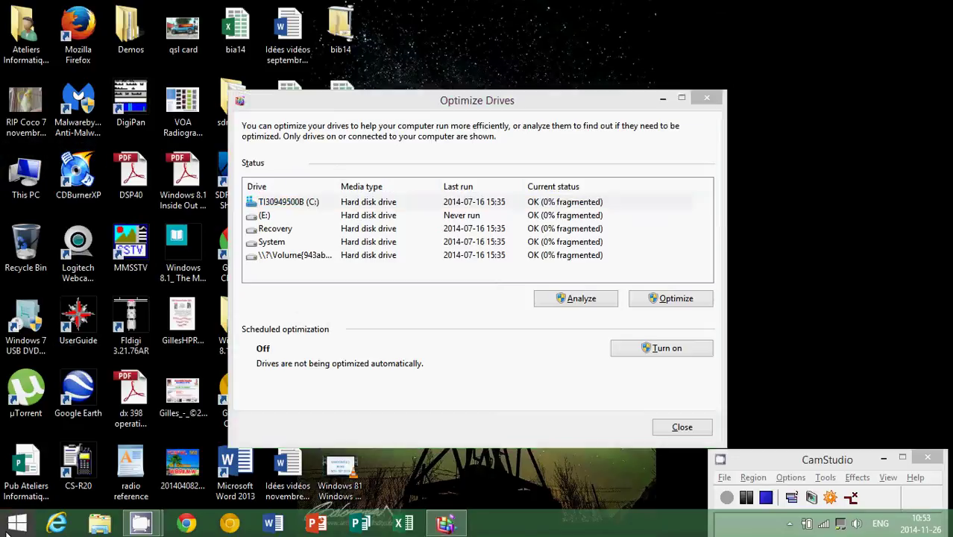
pyautogui.click(99, 526)
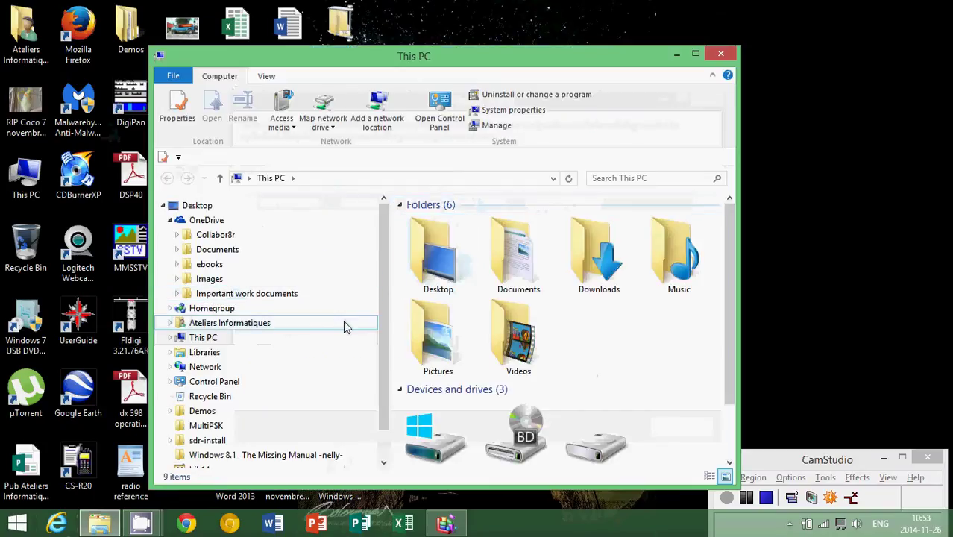
pyautogui.scroll(-1, 479, 376)
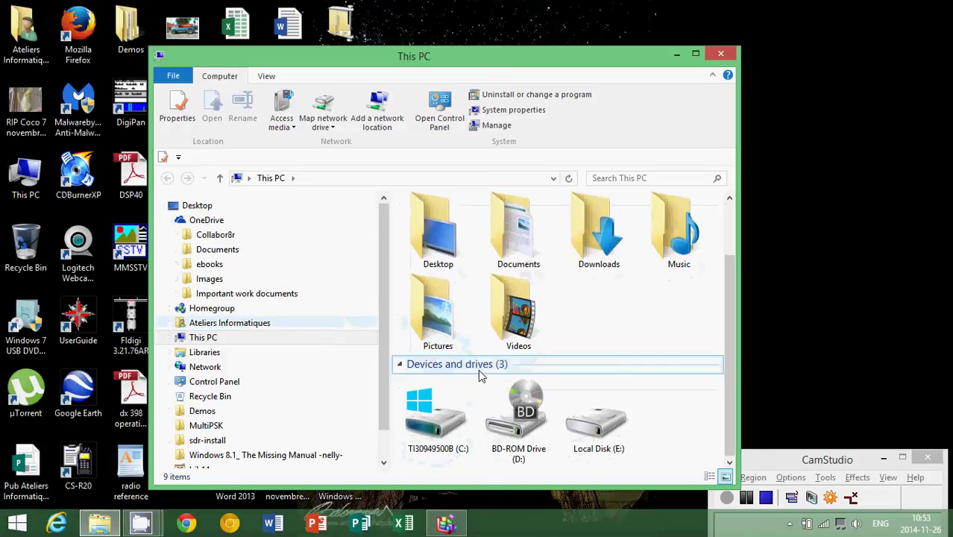
pyautogui.rightClick(435, 424)
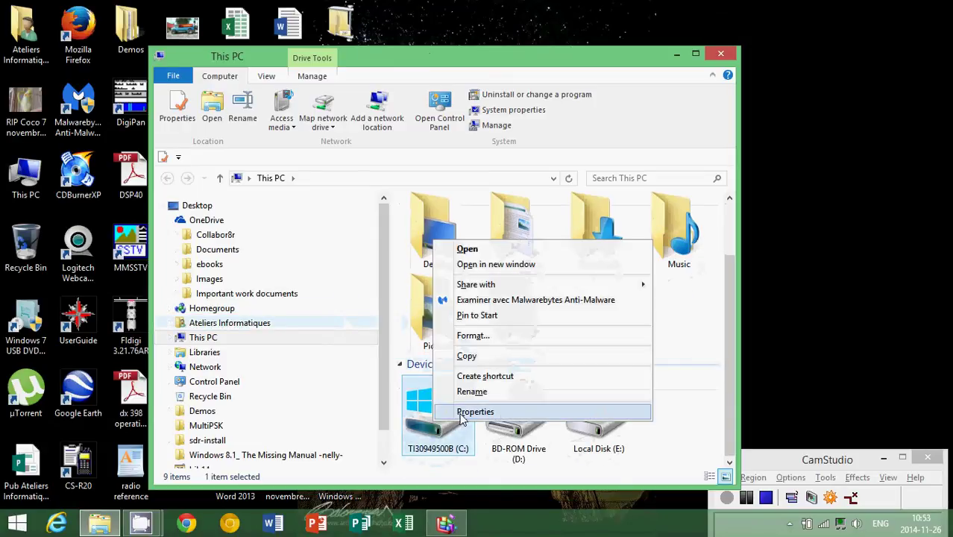
pyautogui.click(469, 411)
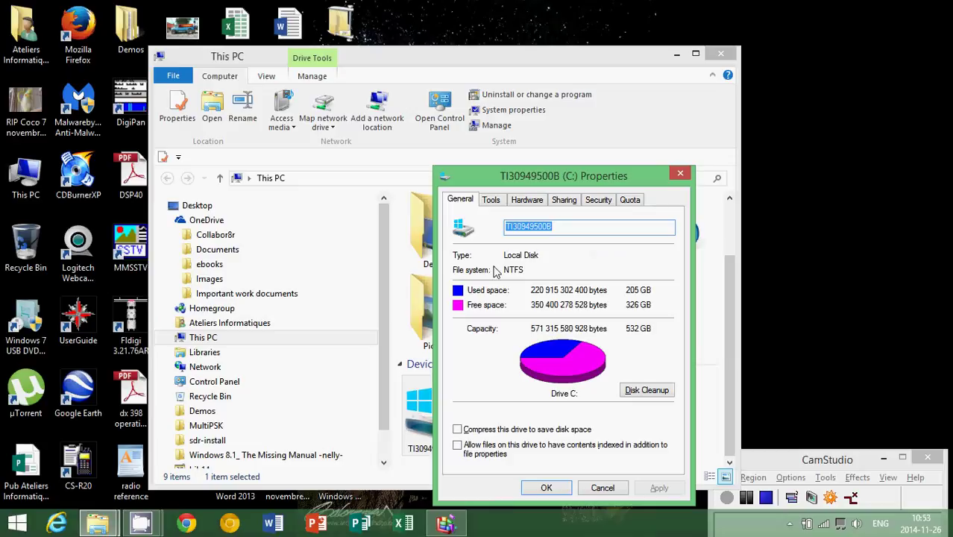
pyautogui.click(493, 200)
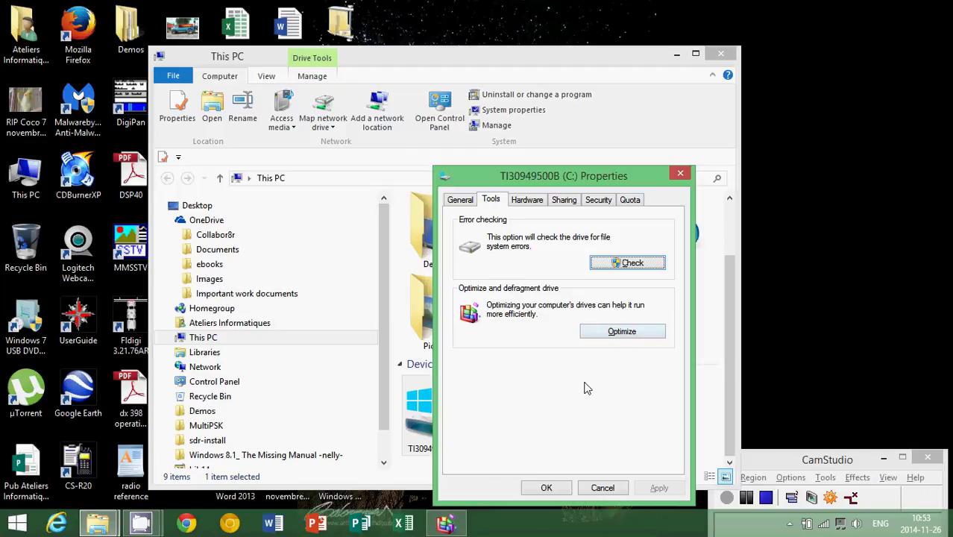
pyautogui.click(617, 332)
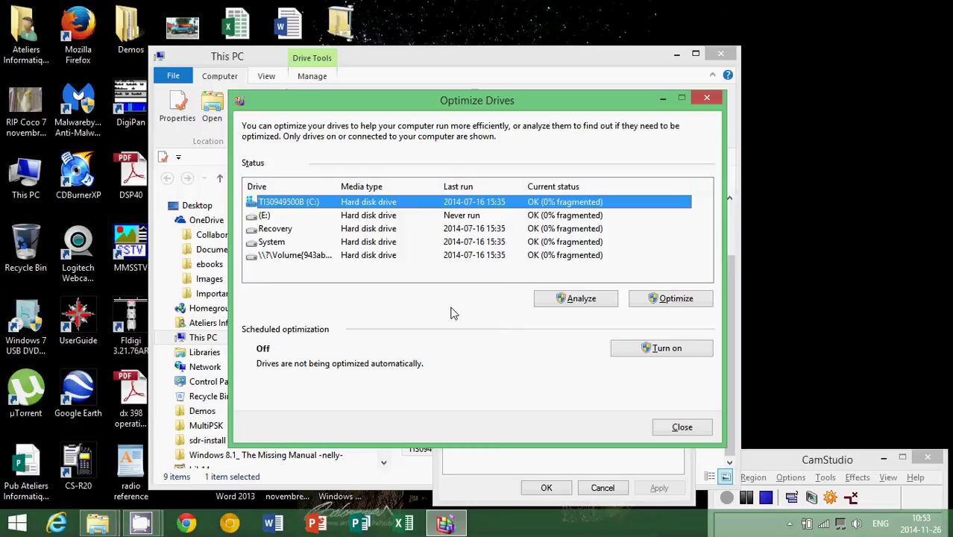
# - Analyze the C: drive for fragmentation and select the E: drive in the drive list
pyautogui.click(574, 299)
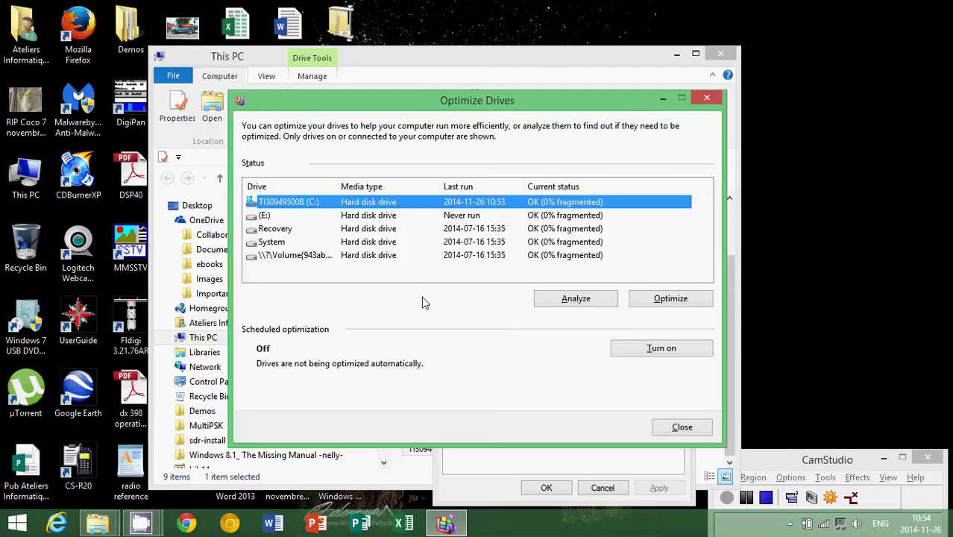
pyautogui.click(581, 299)
pyautogui.click(499, 215)
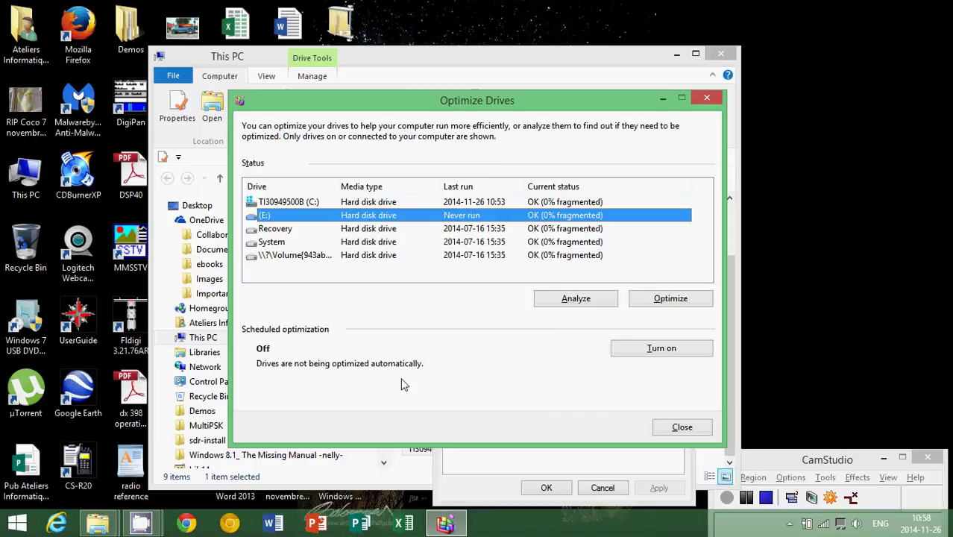
# - Close the Optimize Drives window, the C: drive properties and the This PC window
pyautogui.click(680, 428)
pyautogui.click(611, 486)
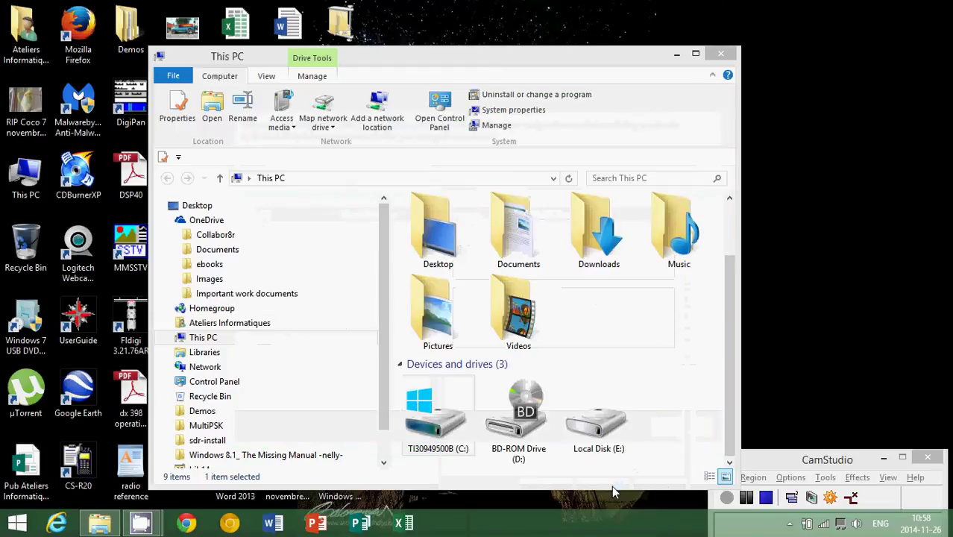
pyautogui.click(719, 52)
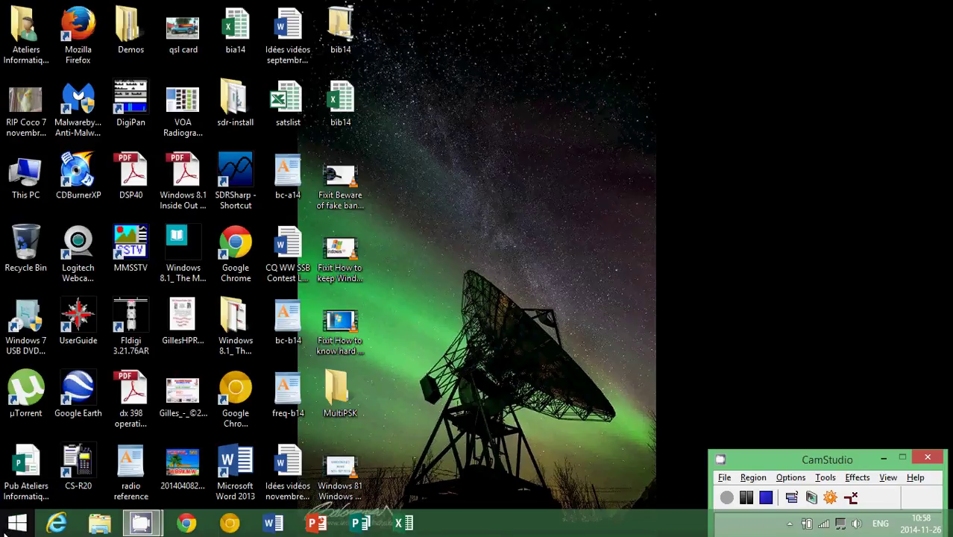
# - Reach the Optimize Drives window again from This PC through the C: drive's properties
pyautogui.click(99, 522)
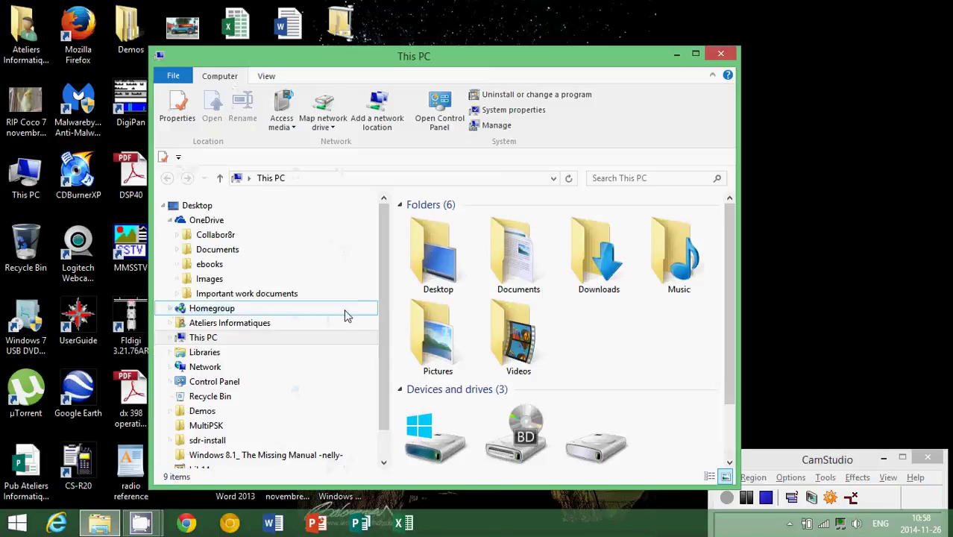
pyautogui.scroll(-1, 570, 375)
pyautogui.click(440, 423)
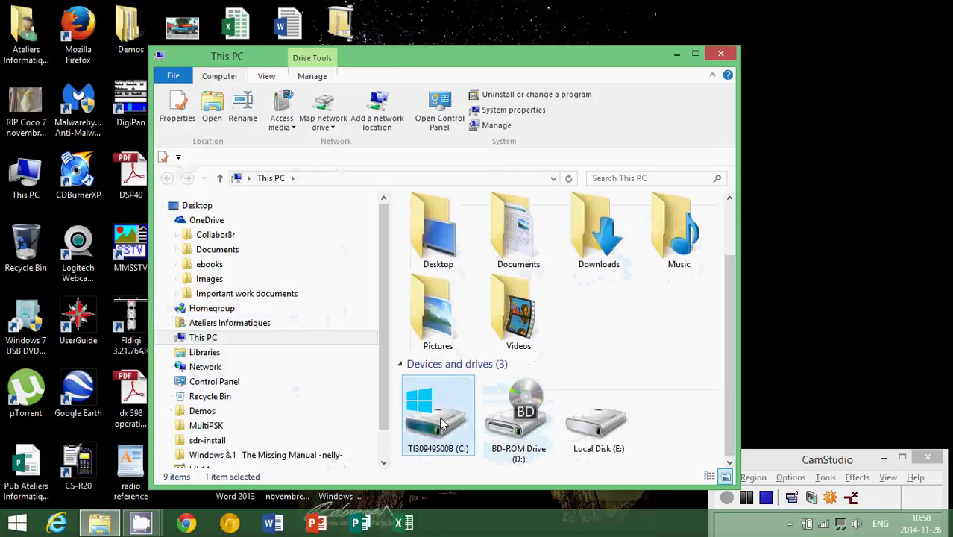
pyautogui.rightClick(441, 423)
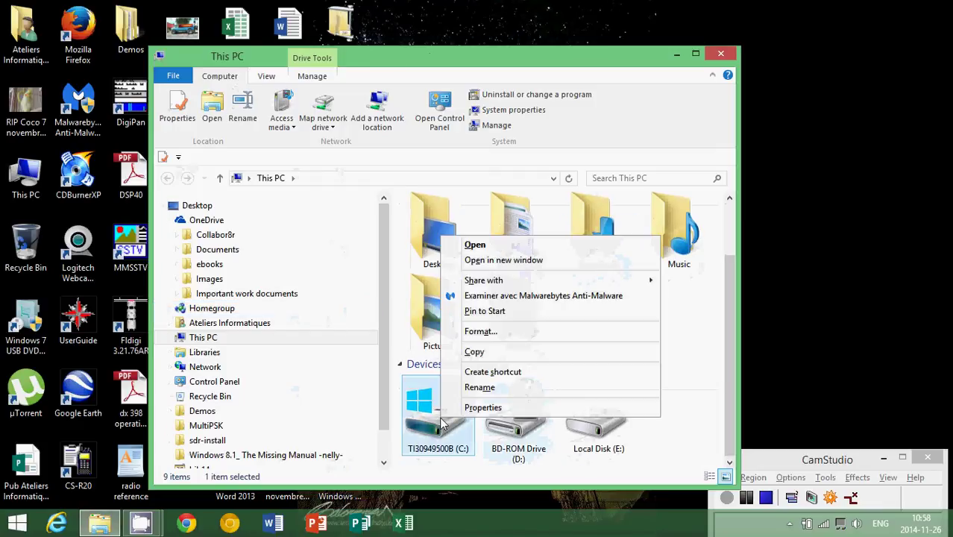
pyautogui.click(505, 410)
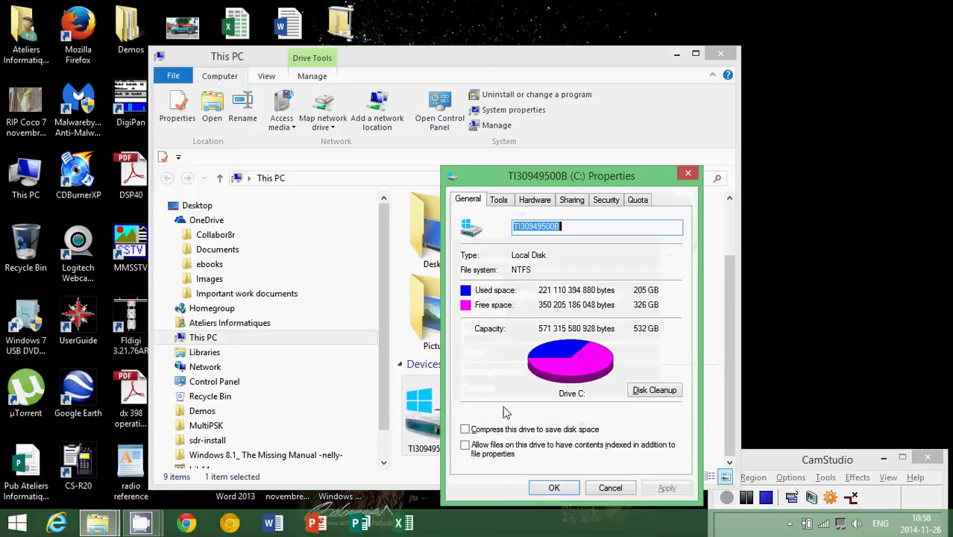
pyautogui.click(500, 201)
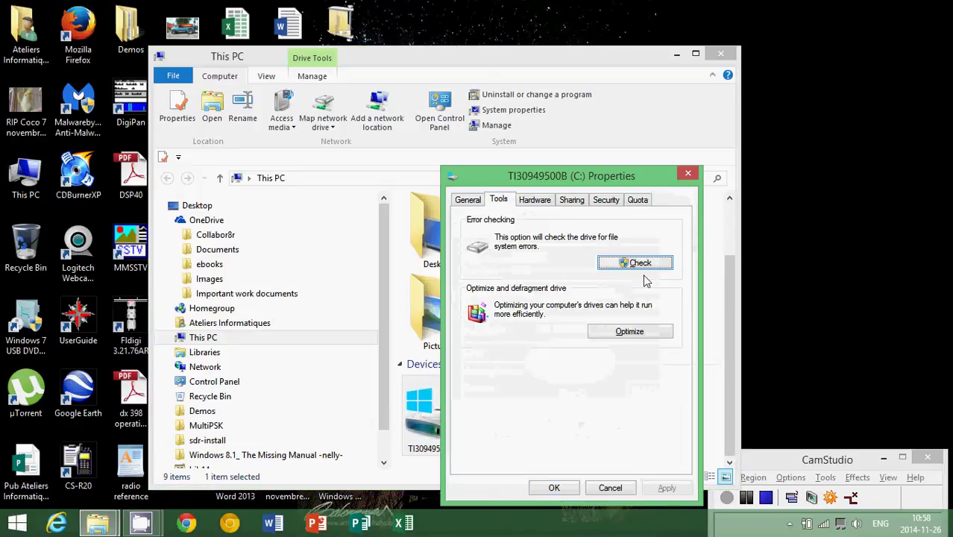
pyautogui.click(628, 332)
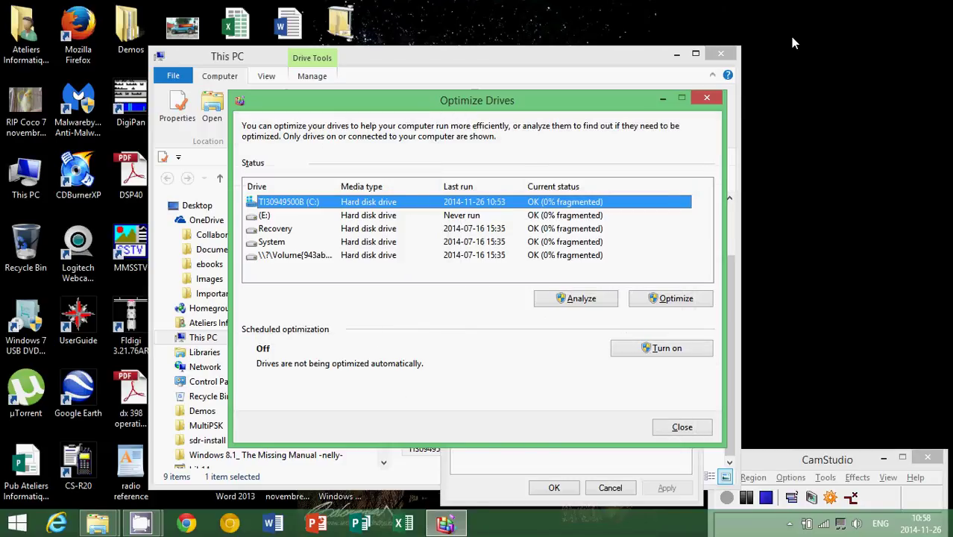
# - Return to the Start screen, search for "defra" and open Defragment and optimize your drives
pyautogui.press('super')
pyautogui.click(899, 59)
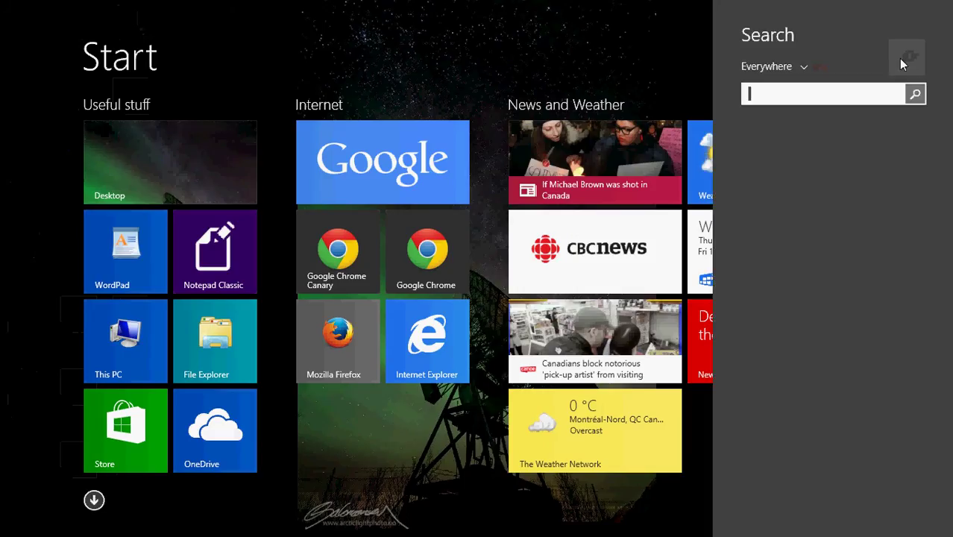
pyautogui.write('defra')
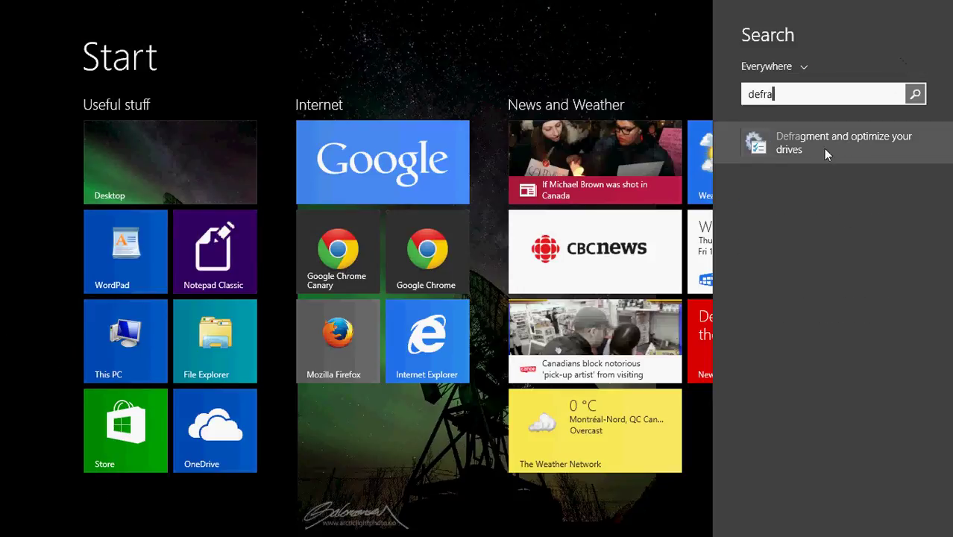
pyautogui.click(817, 146)
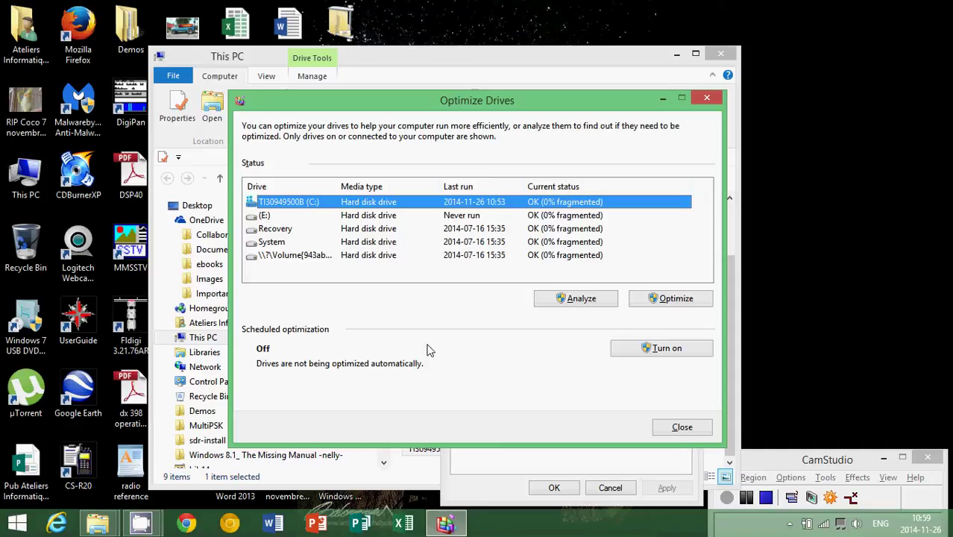
# - Try enabling the weekly optimization schedule, switch it off again and cancel the schedule settings
pyautogui.click(649, 352)
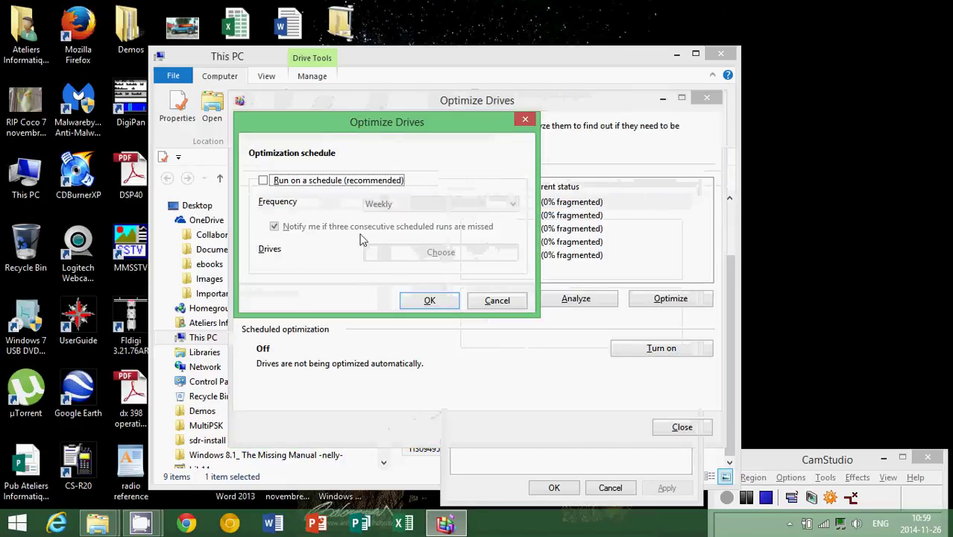
pyautogui.click(263, 181)
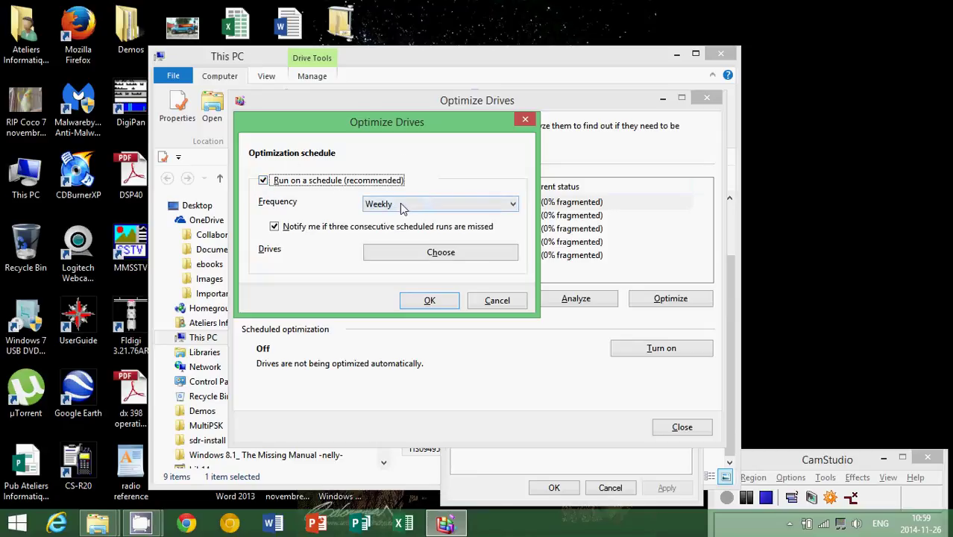
pyautogui.click(264, 182)
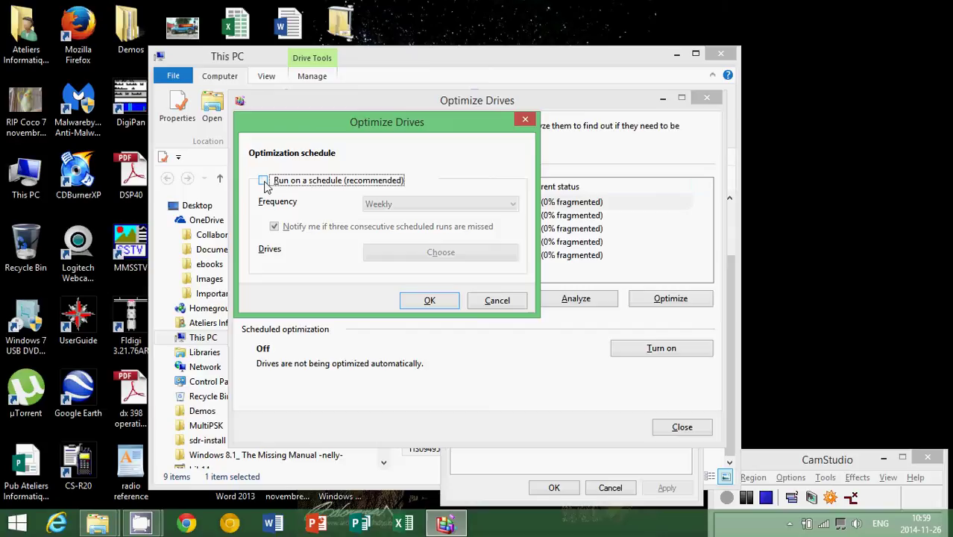
pyautogui.click(498, 302)
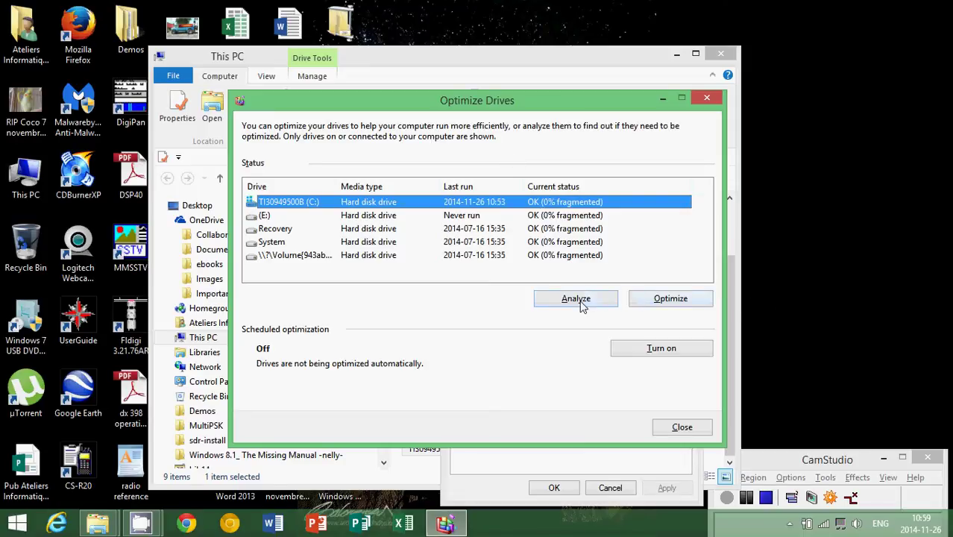
# - Select the E: drive in the drive list and switch the selection back to the C: drive
pyautogui.click(491, 215)
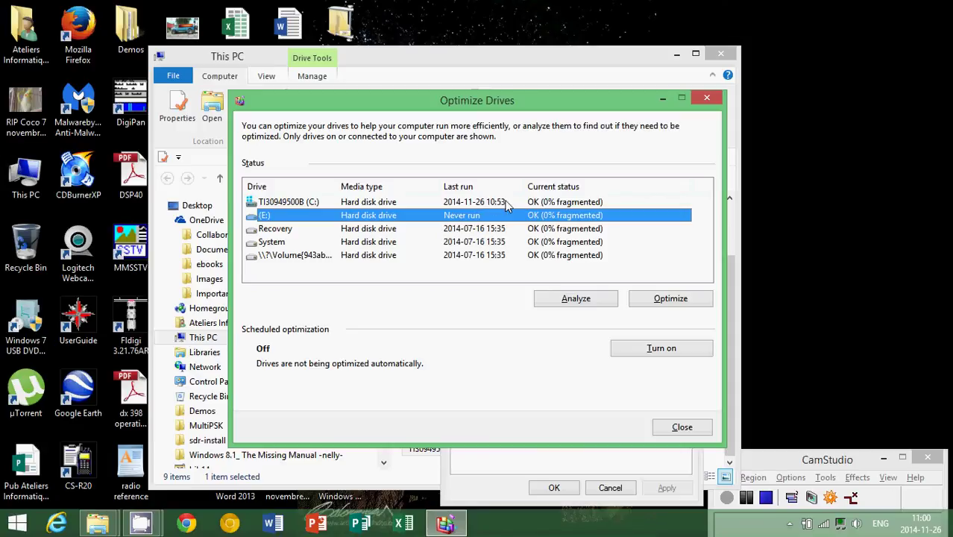
pyautogui.click(567, 202)
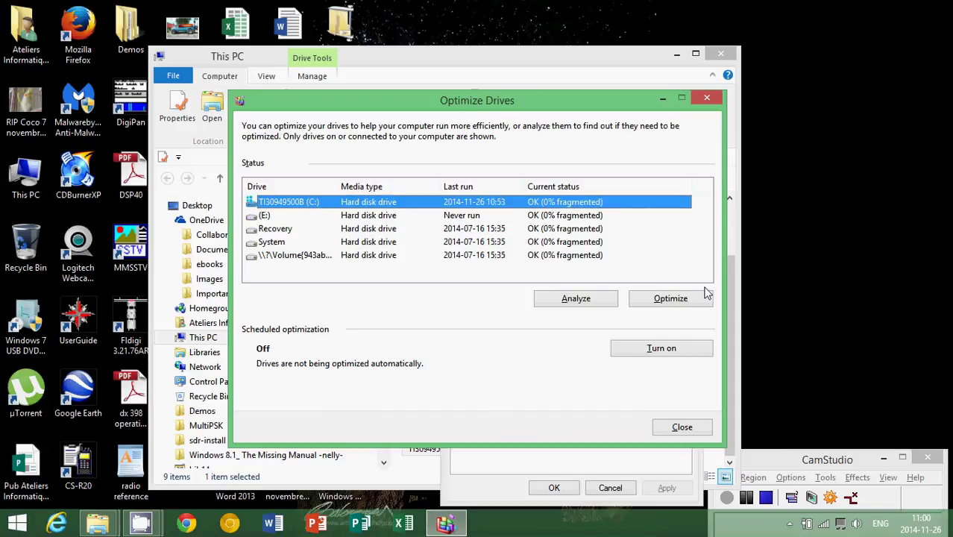